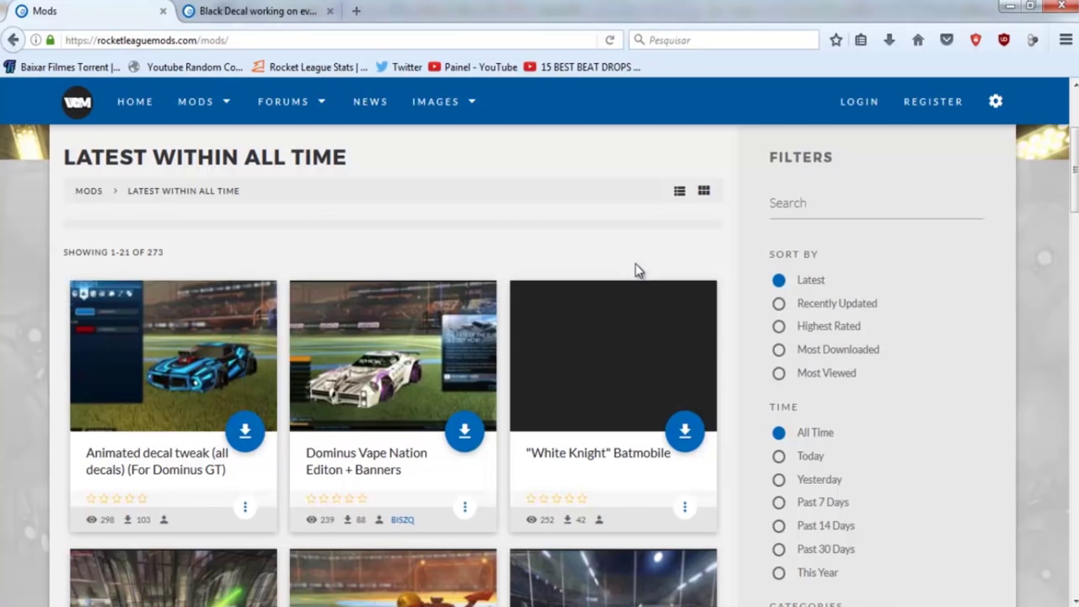
Step: Read the Black Decal mod's description and install instructions, and check its MediaFire download page
key(ctrl+Tab)
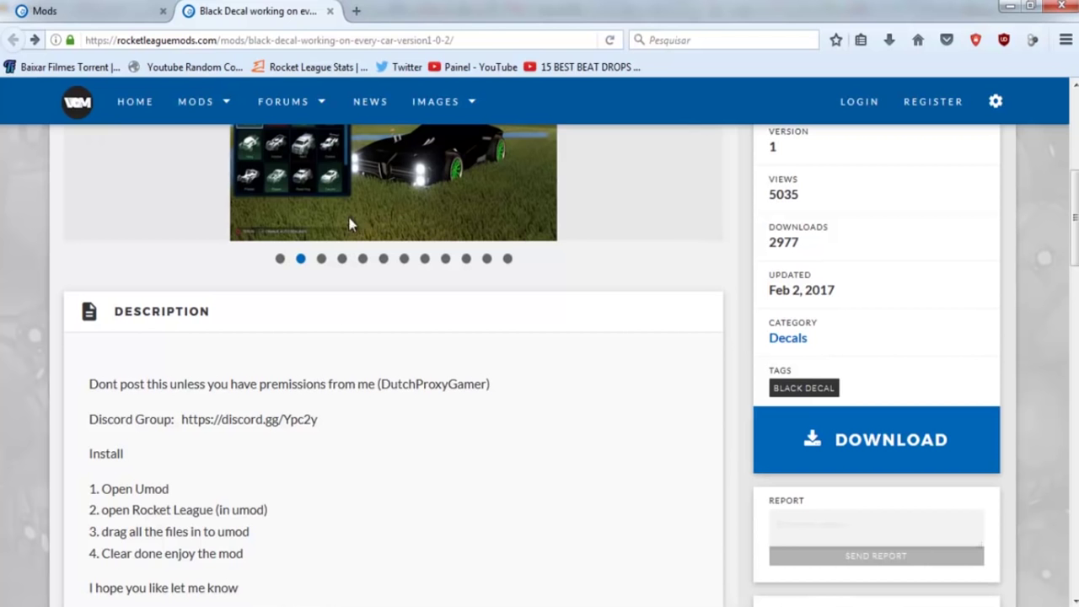
scroll(194, 397, up, 2)
scroll(194, 397, up, 2)
scroll(231, 426, down, 4)
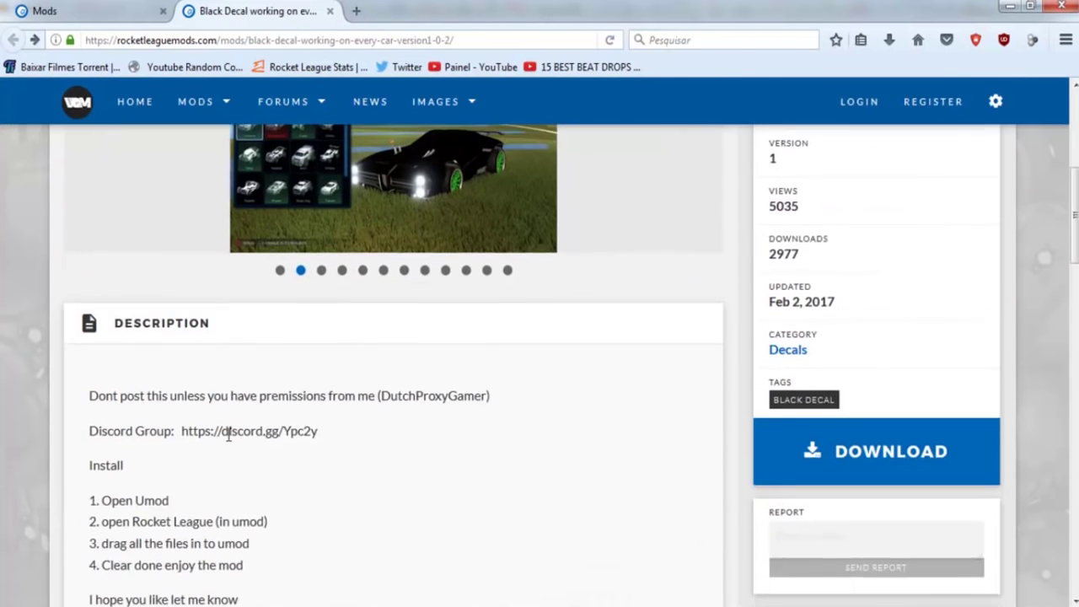
scroll(215, 240, up, 2)
scroll(657, 464, down, 5)
scroll(590, 477, up, 1)
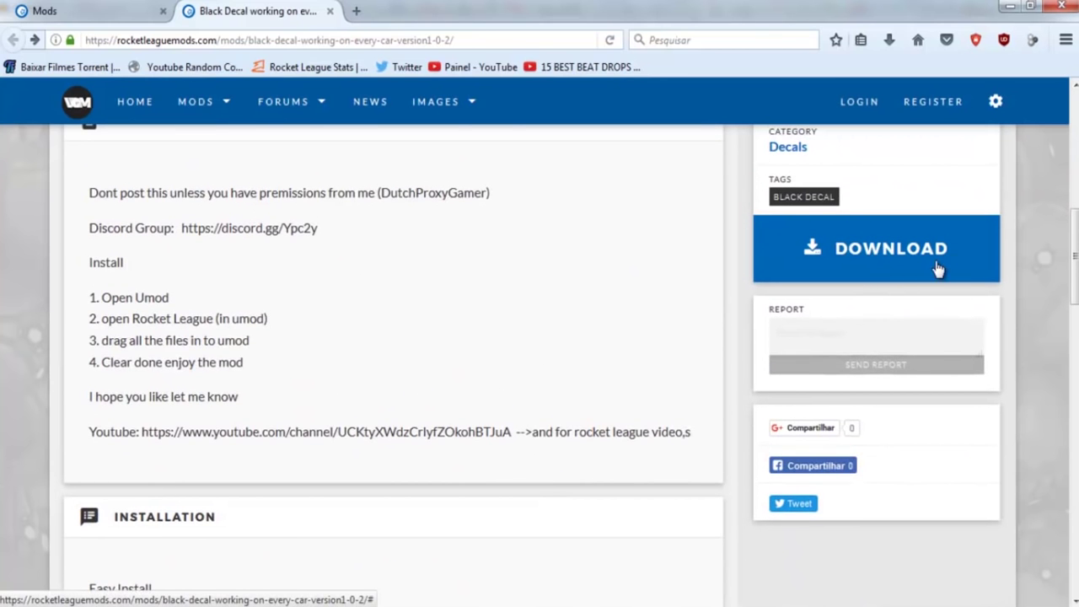
click(892, 268)
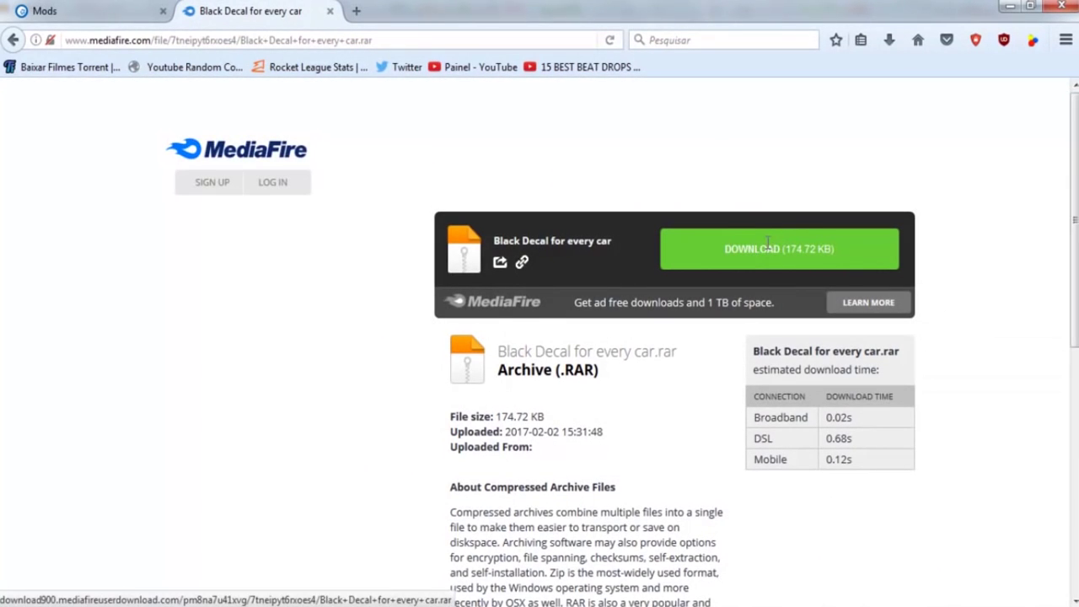
click(13, 40)
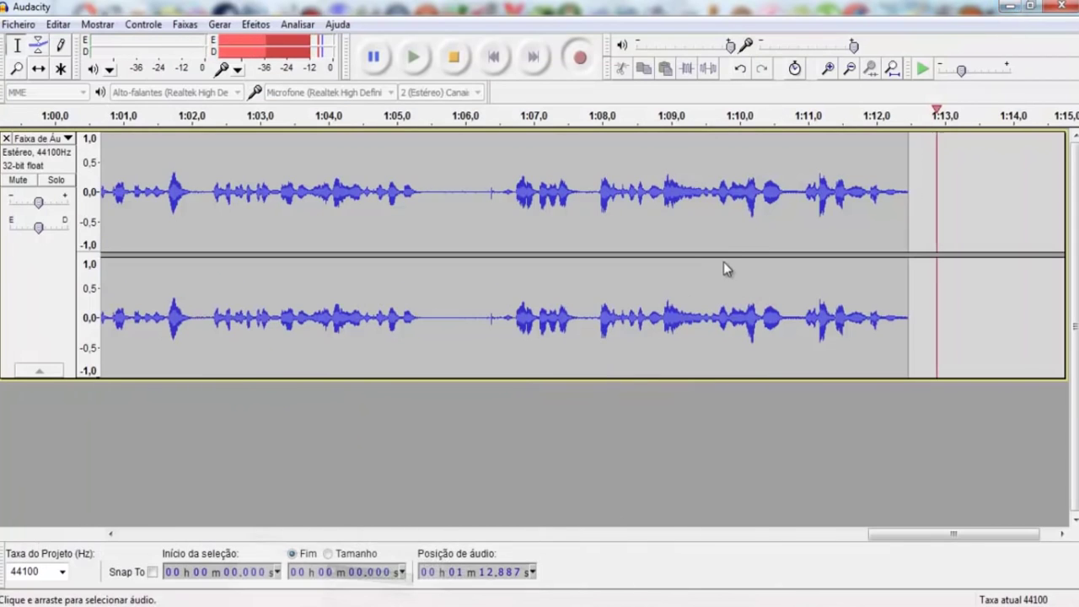
Step: Switch to the desktop folder that holds the Black Decal and uMod_alpha_v2_r49 archives
key(alt+Tab)
click(1010, 6)
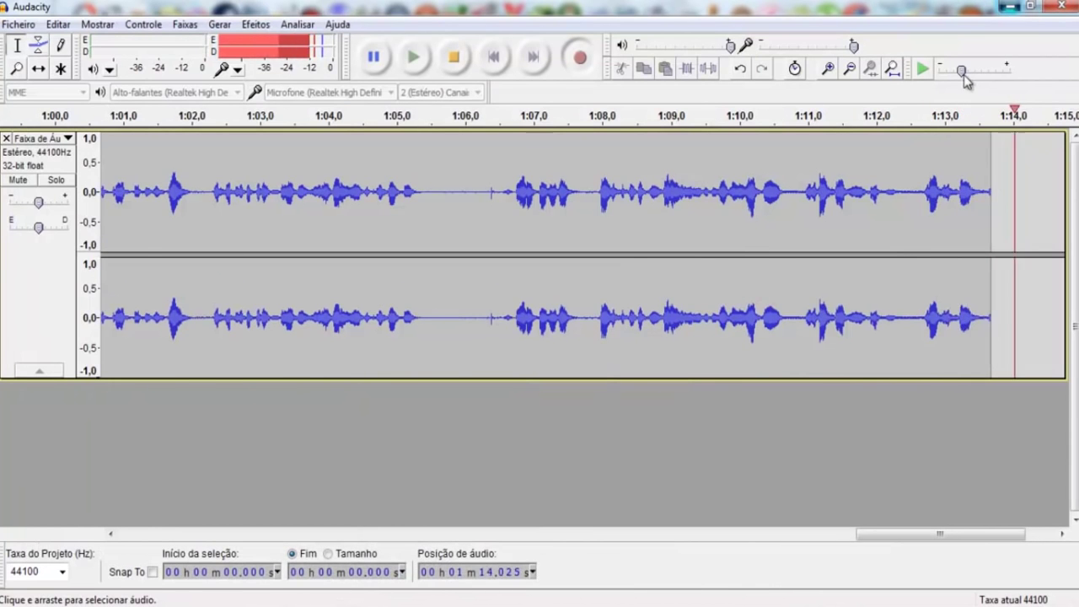
double_click(202, 337)
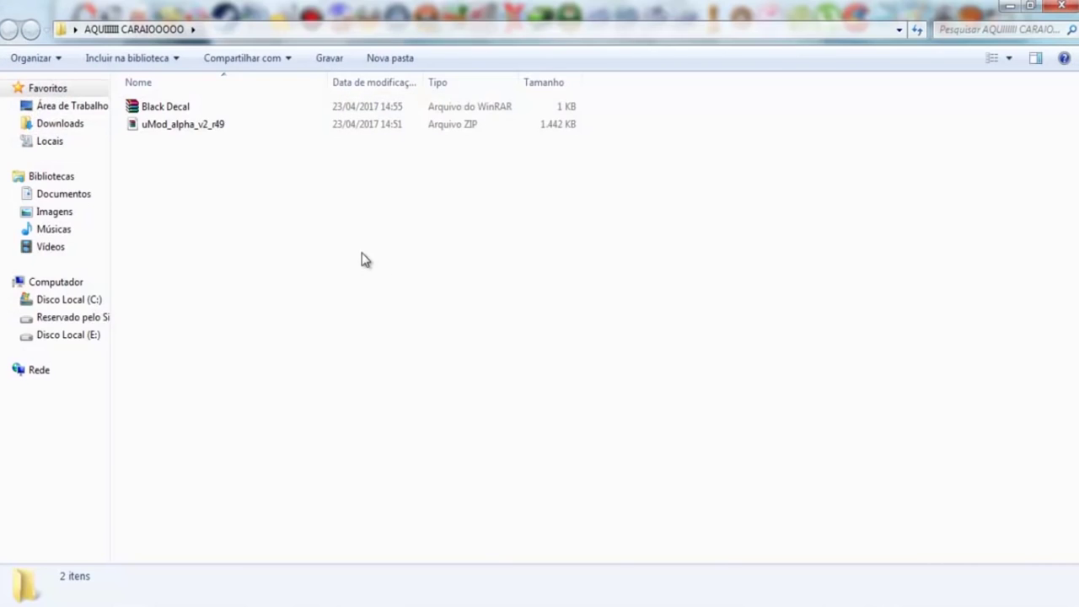
Step: Extract the Black Decal and uMod_alpha_v2_r49 archives together into the current folder
drag(178, 169, 153, 109)
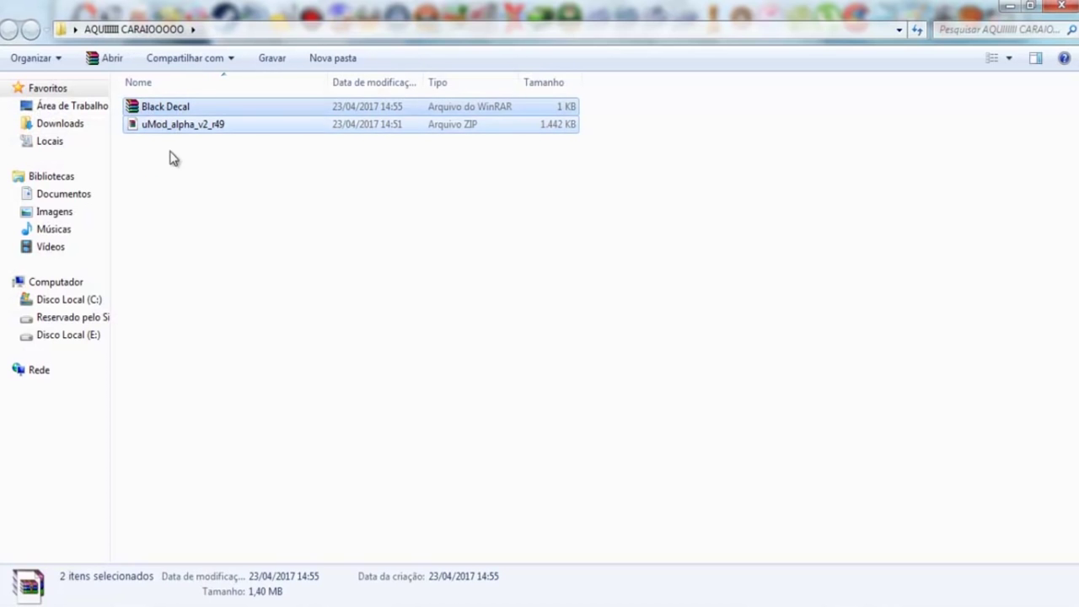
click(189, 181)
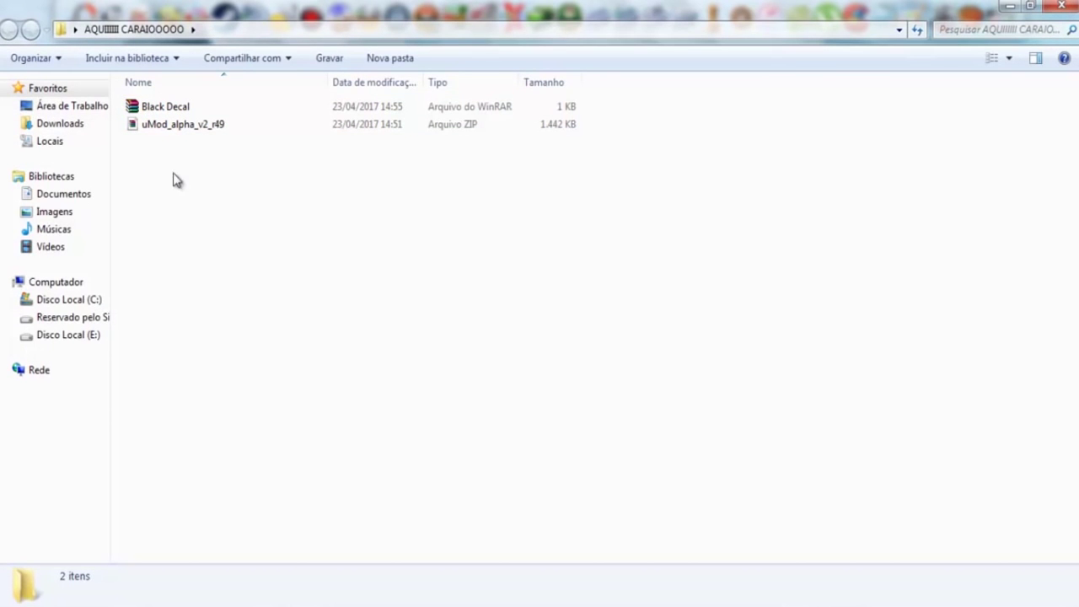
drag(142, 161, 132, 99)
click(184, 178)
drag(198, 176, 142, 99)
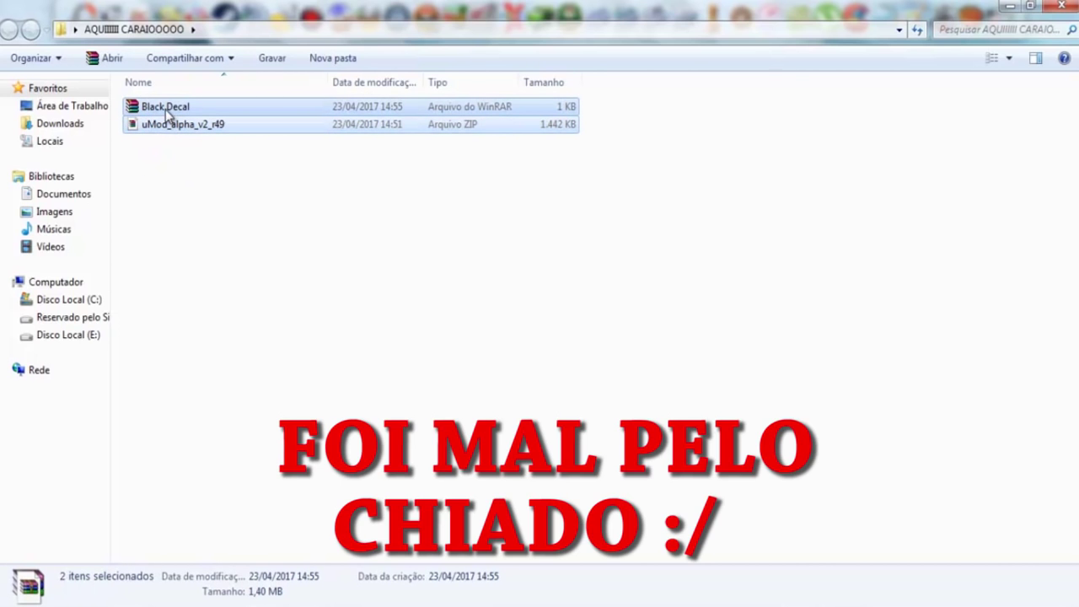
right_click(165, 109)
click(223, 211)
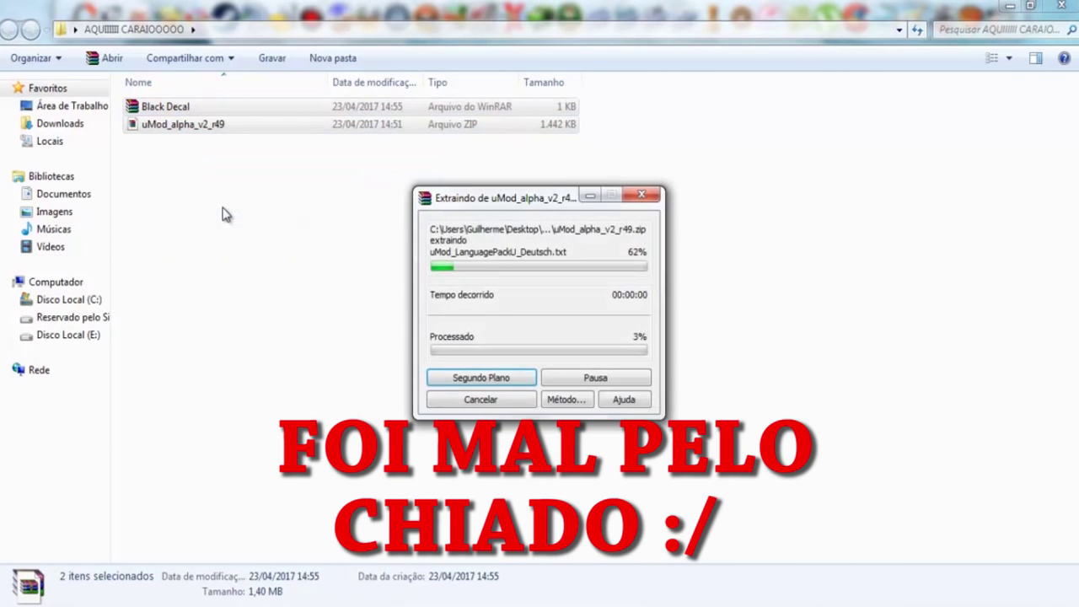
click(241, 268)
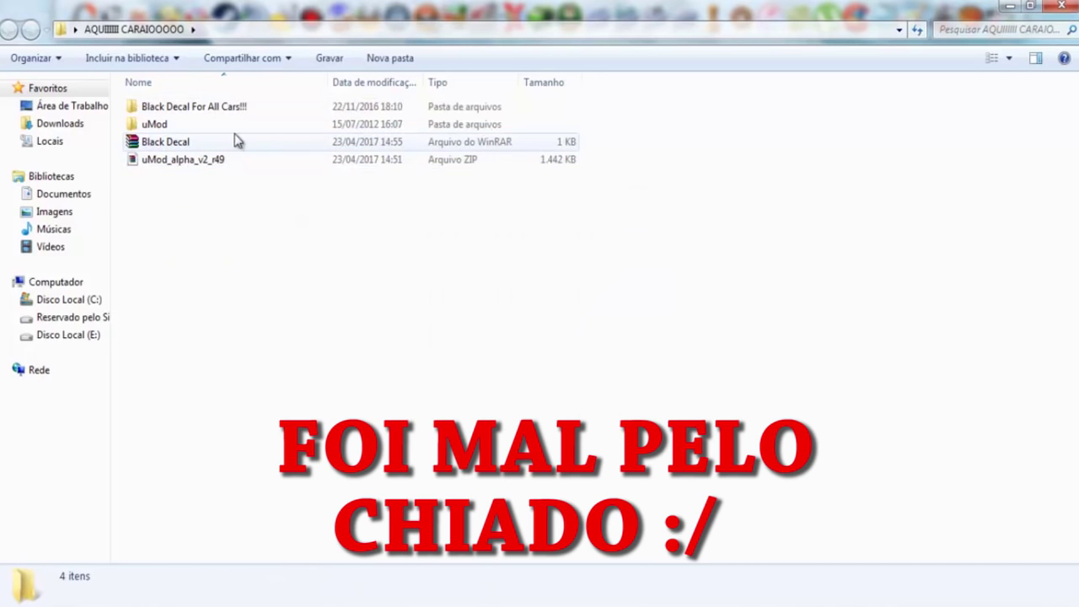
Step: Launch the uMod application from the extracted uMod folder, then narrow its window and move it beside the file names
double_click(163, 126)
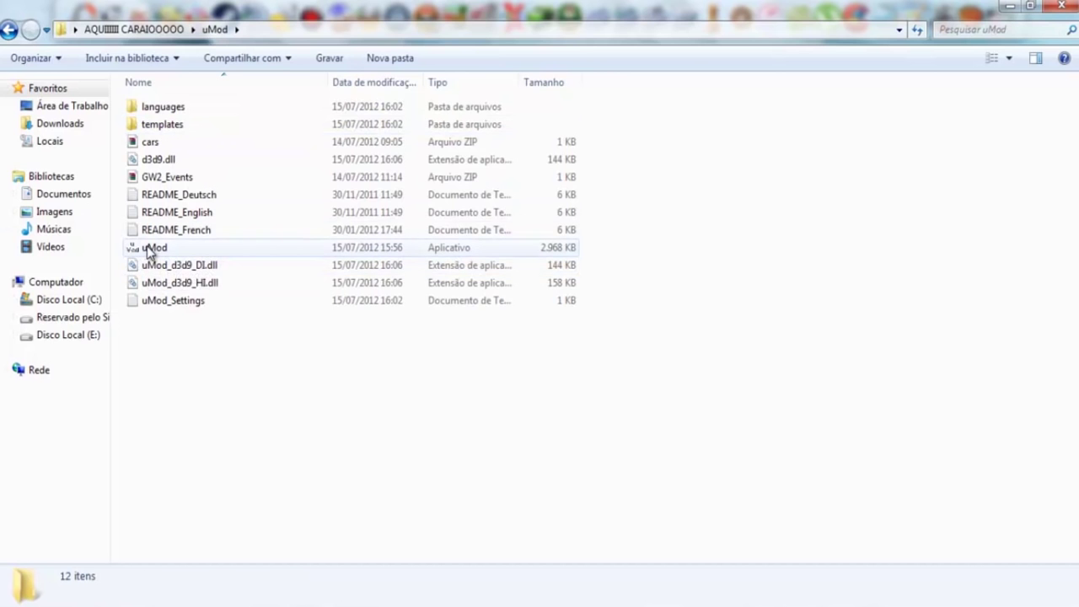
double_click(149, 250)
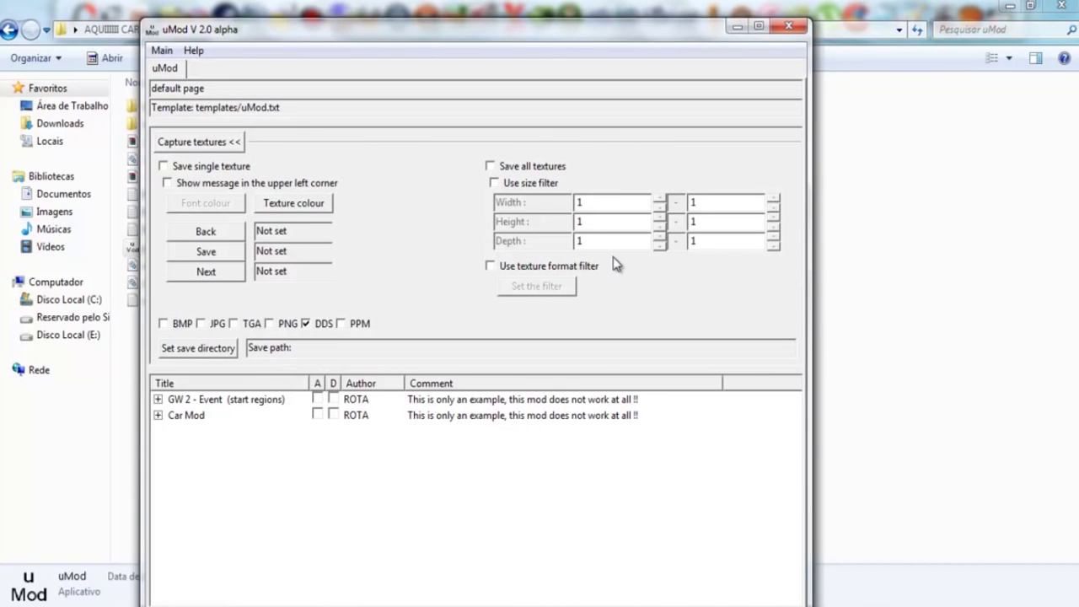
drag(809, 231, 518, 232)
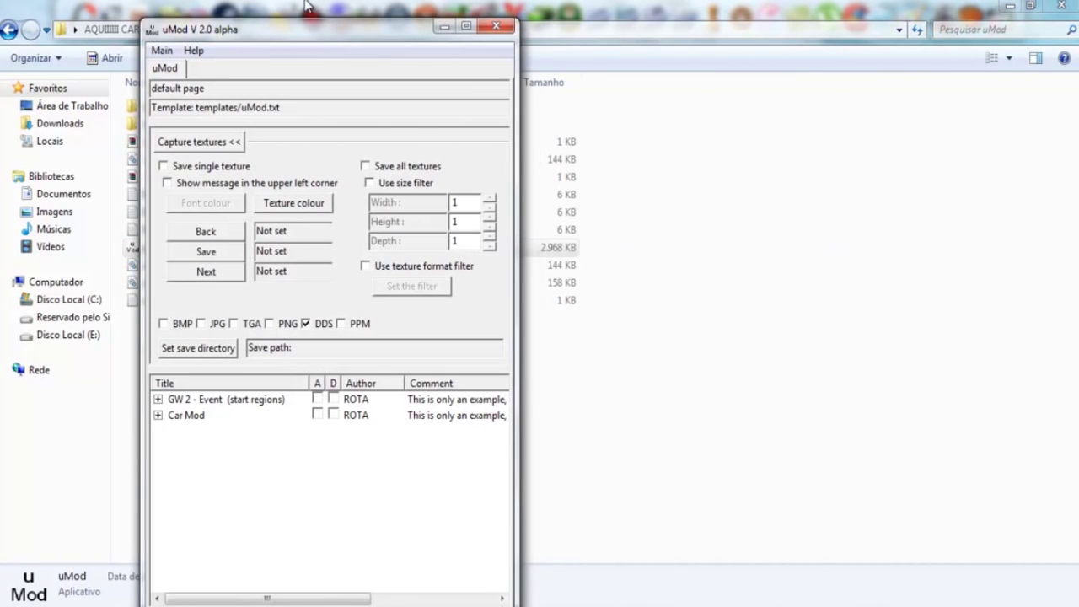
drag(327, 25, 548, 72)
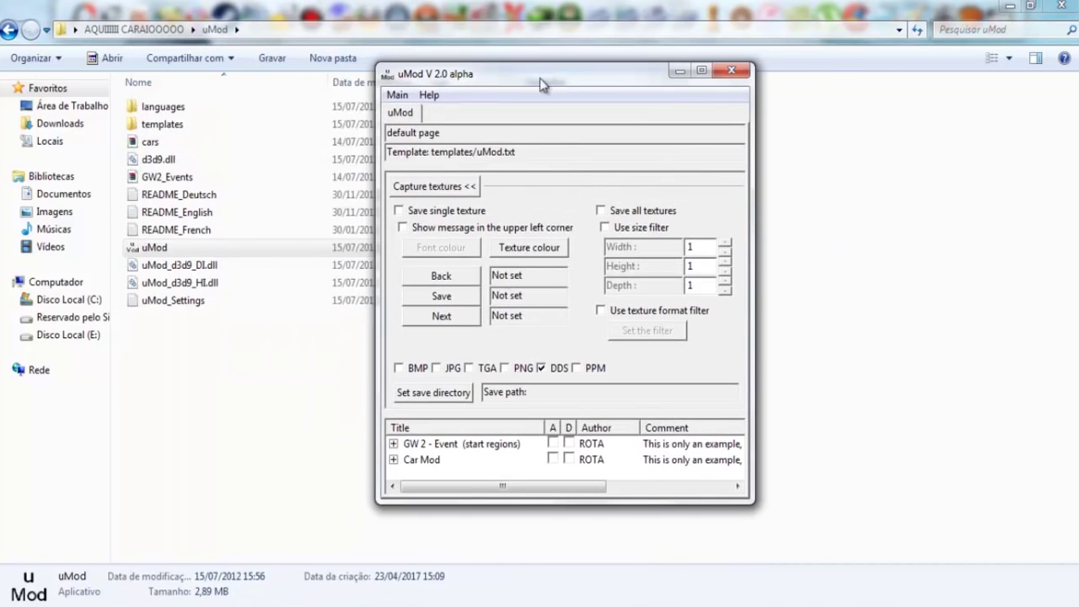
Step: Start a game through uMod and browse for its binary to the Steam folder in Arquivos de Programas (x86) on drive E:
click(397, 96)
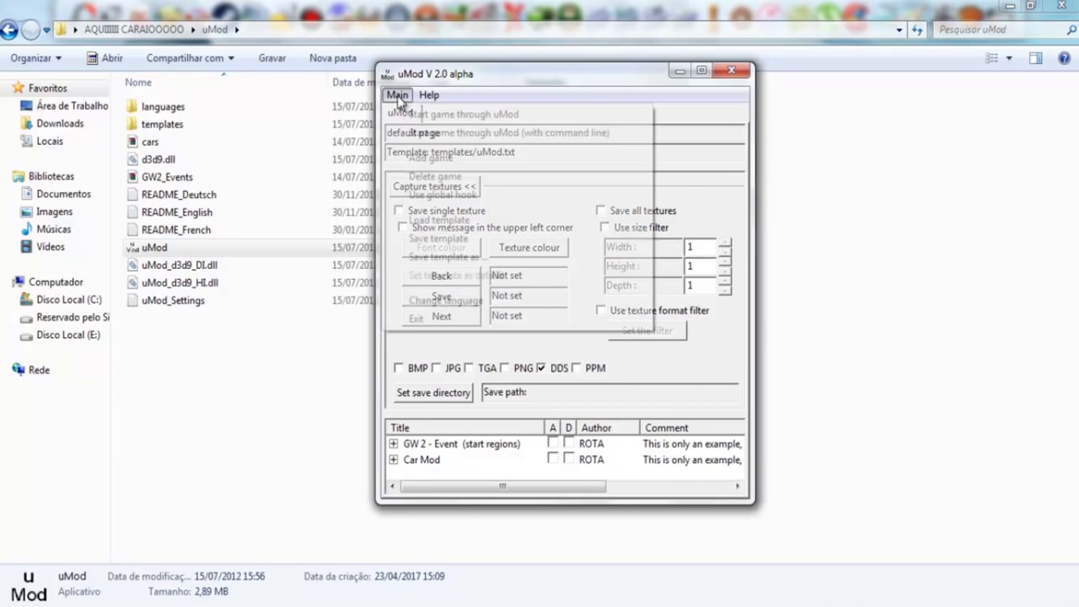
click(438, 118)
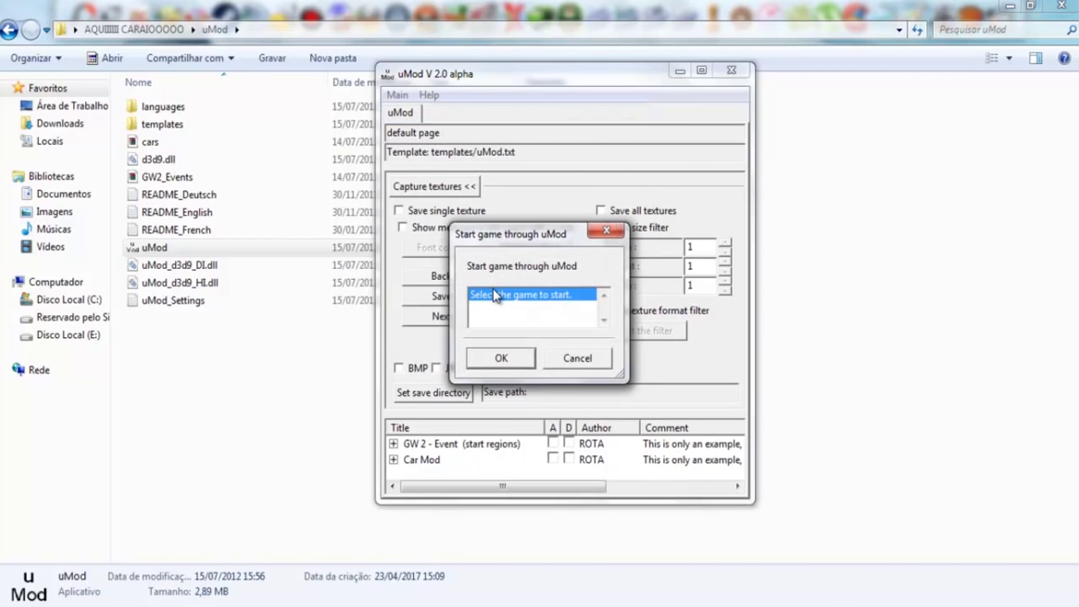
click(501, 359)
click(501, 359)
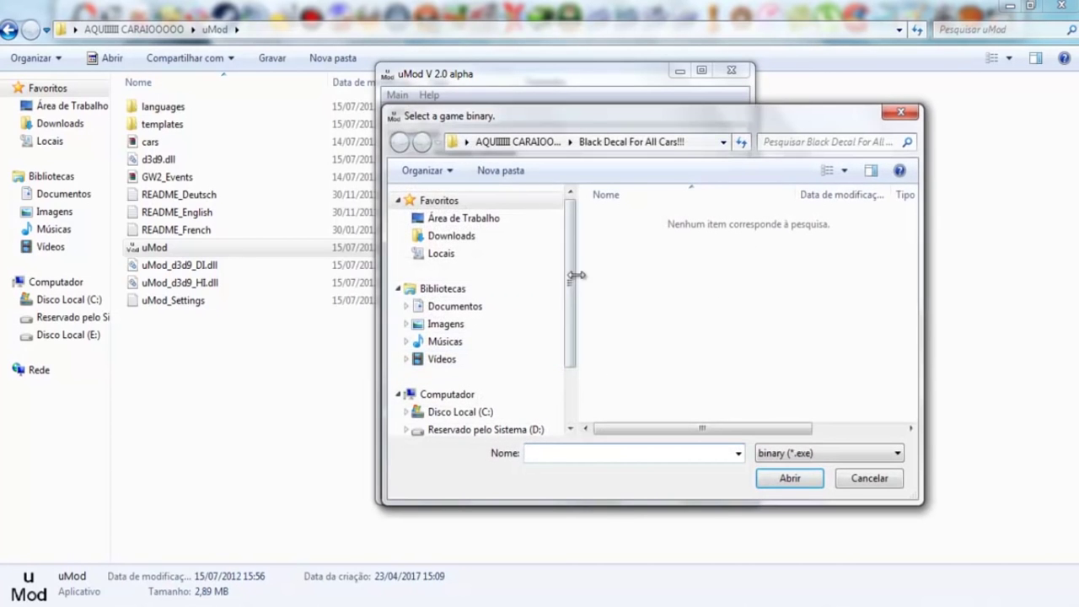
drag(572, 289, 570, 379)
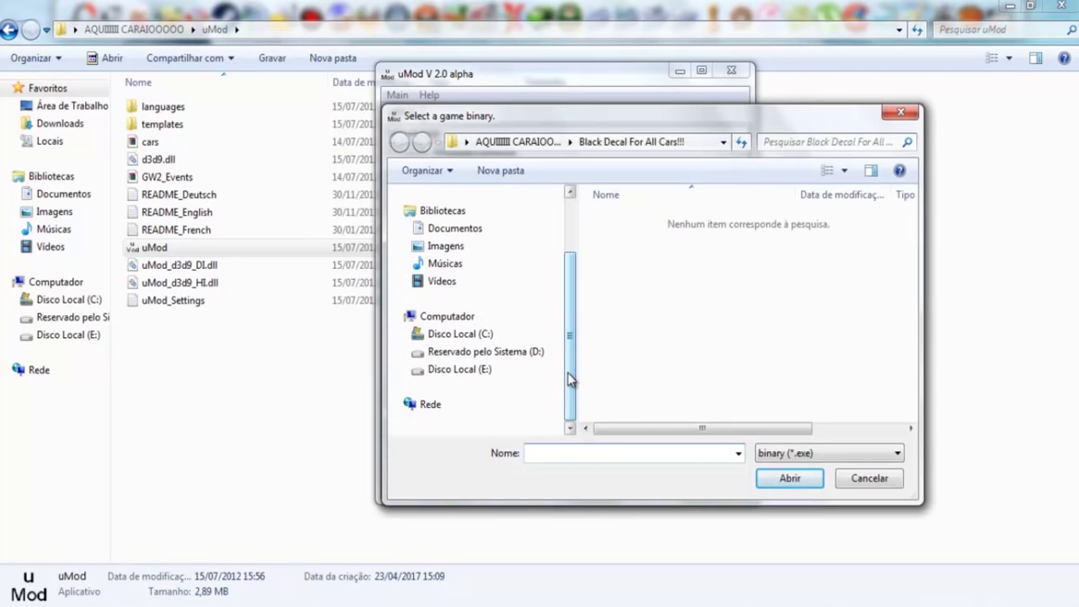
click(458, 373)
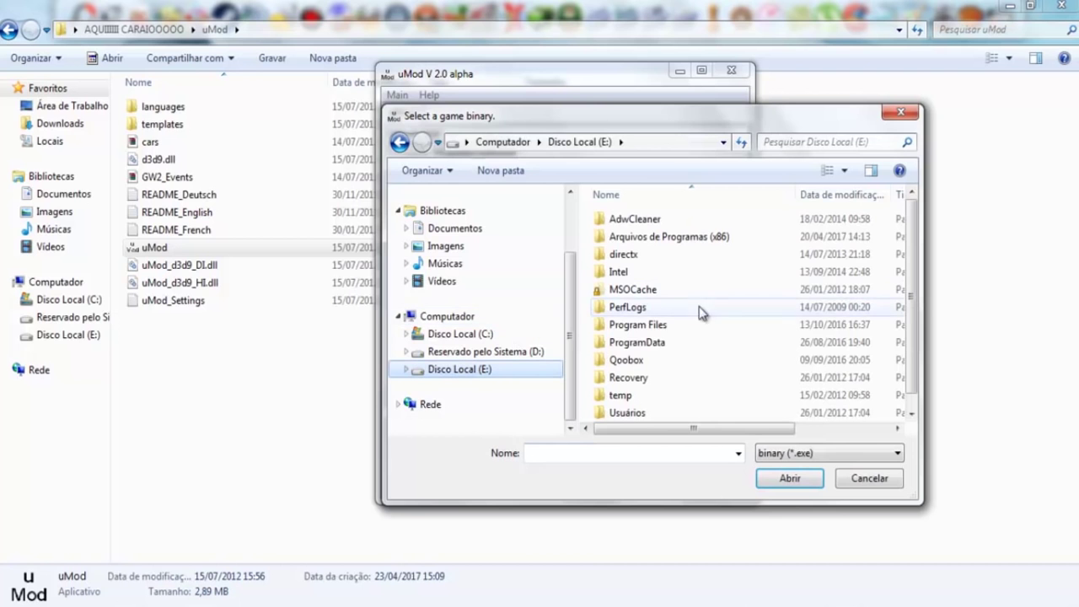
double_click(667, 239)
drag(911, 206, 900, 353)
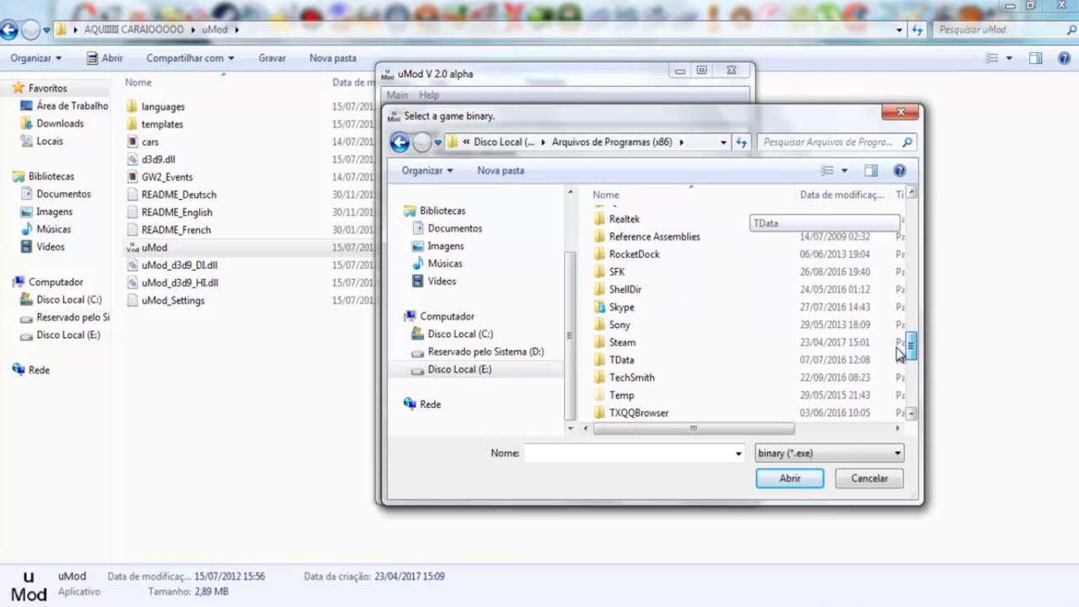
double_click(640, 342)
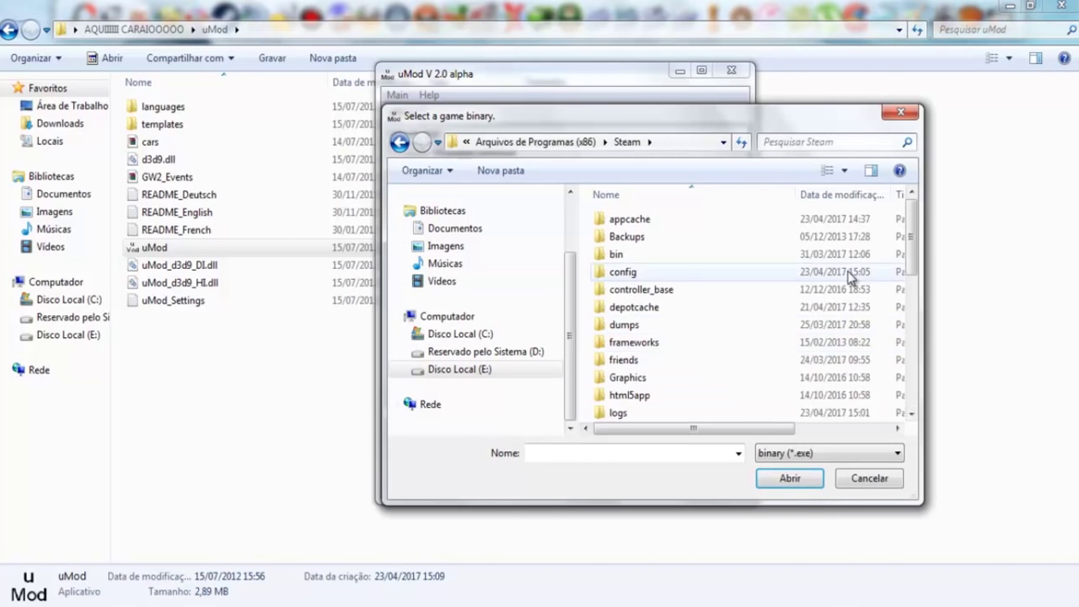
Step: Search the Steam folder for rocketleague and choose the RocketLeague application in its Binaries\Win32 folder as the game binary
click(764, 148)
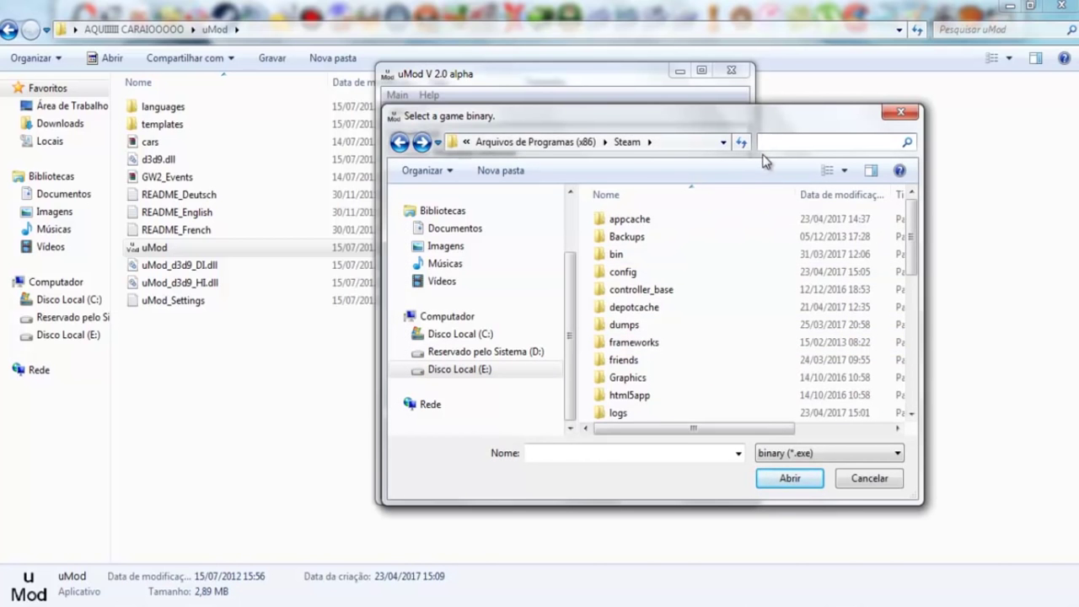
click(787, 145)
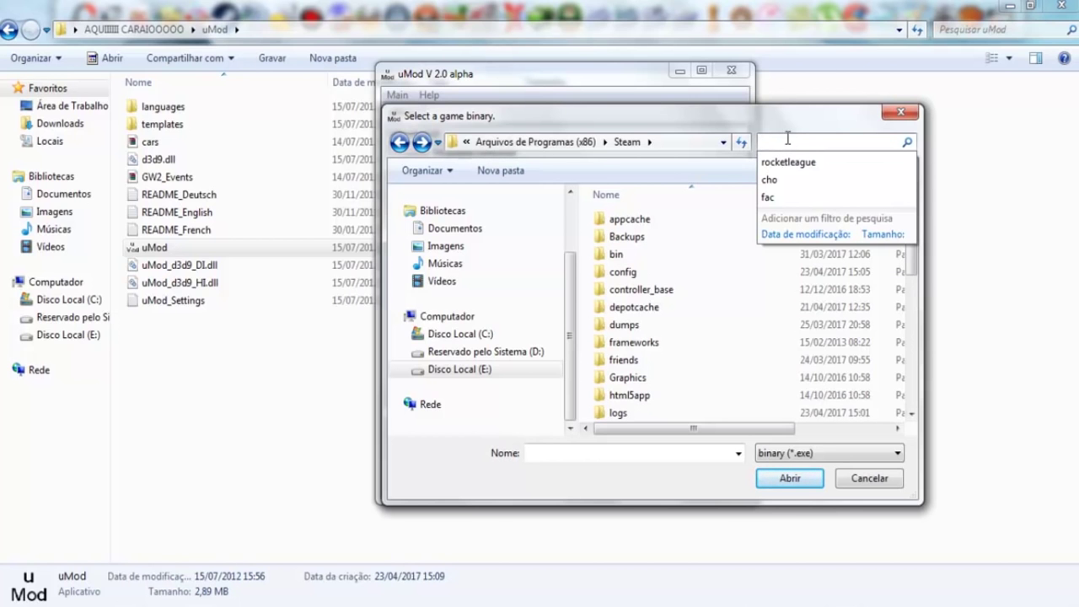
click(795, 162)
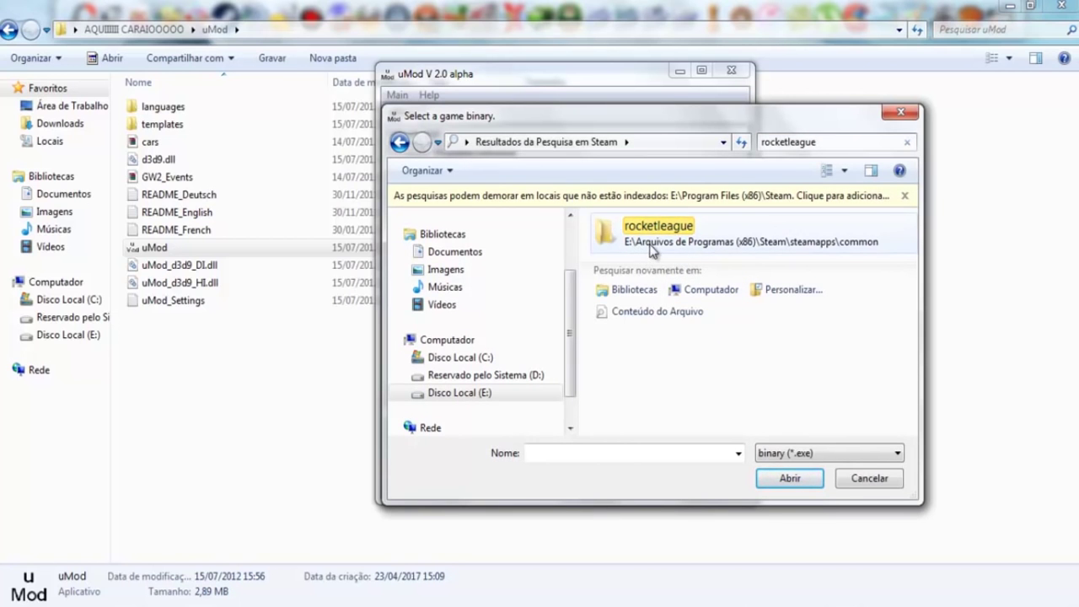
double_click(670, 237)
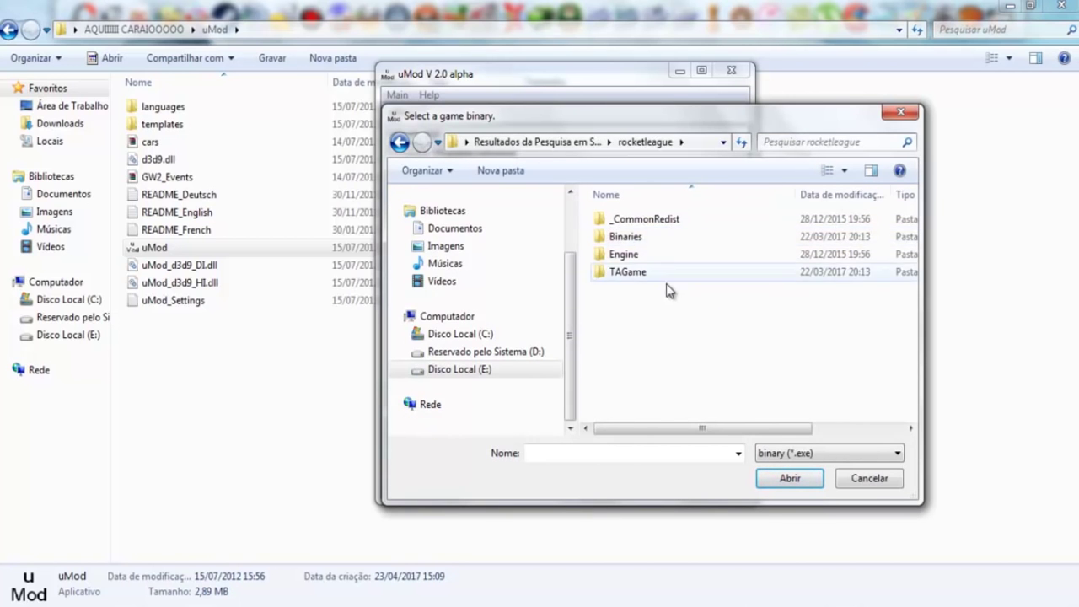
double_click(634, 240)
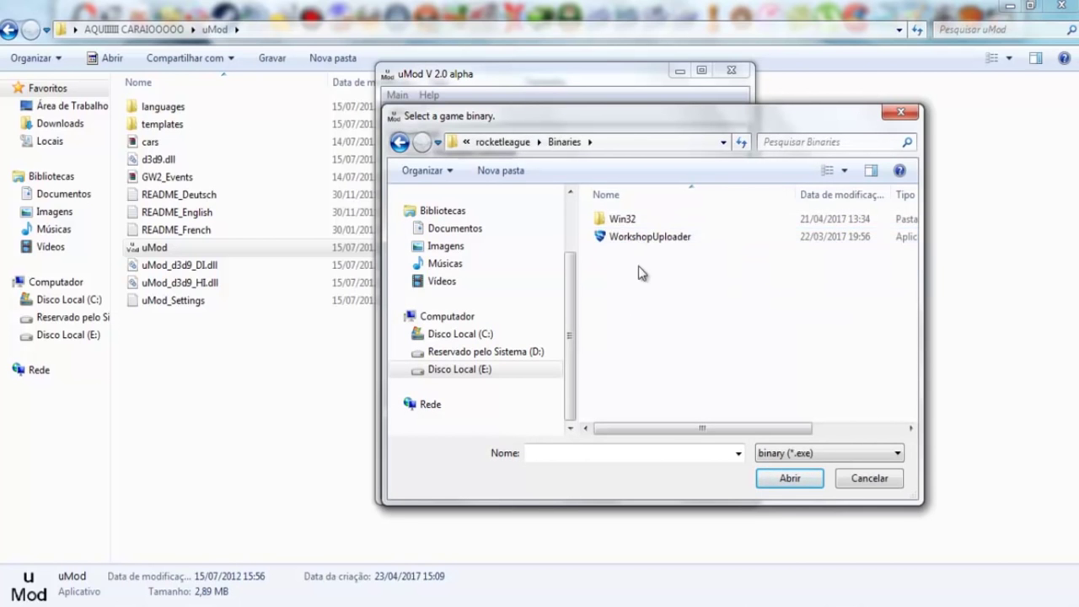
double_click(617, 224)
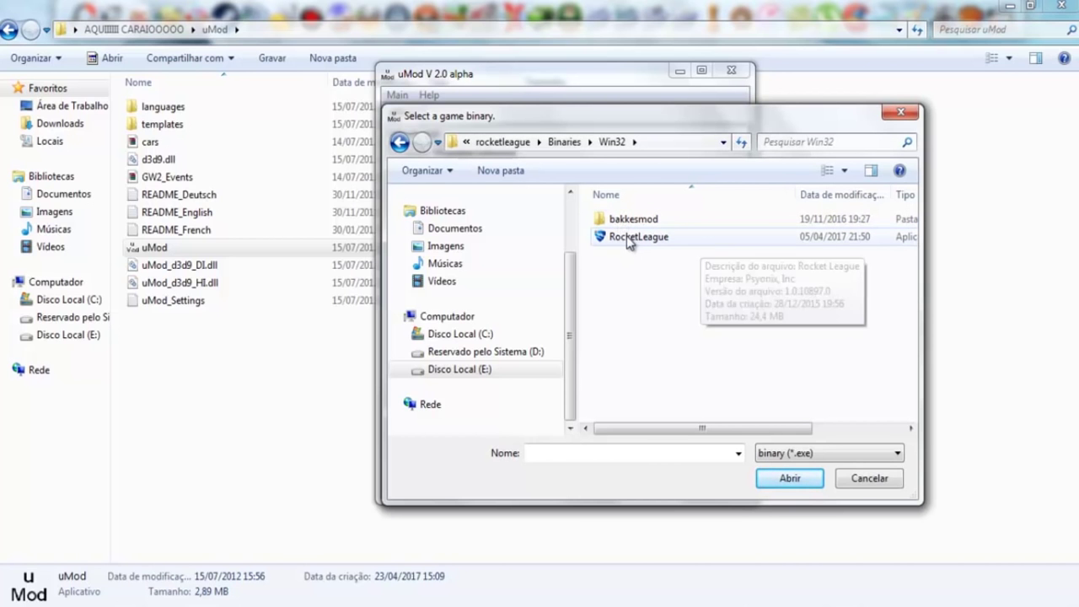
double_click(627, 236)
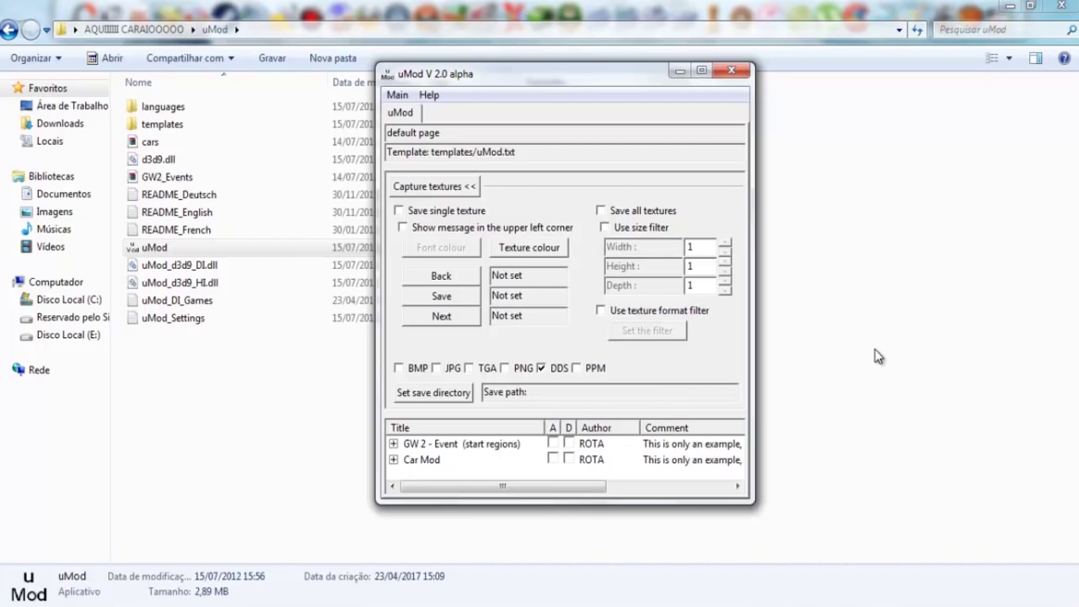
Step: Enable uMod's Use global hook option and check that it is ticked
click(399, 97)
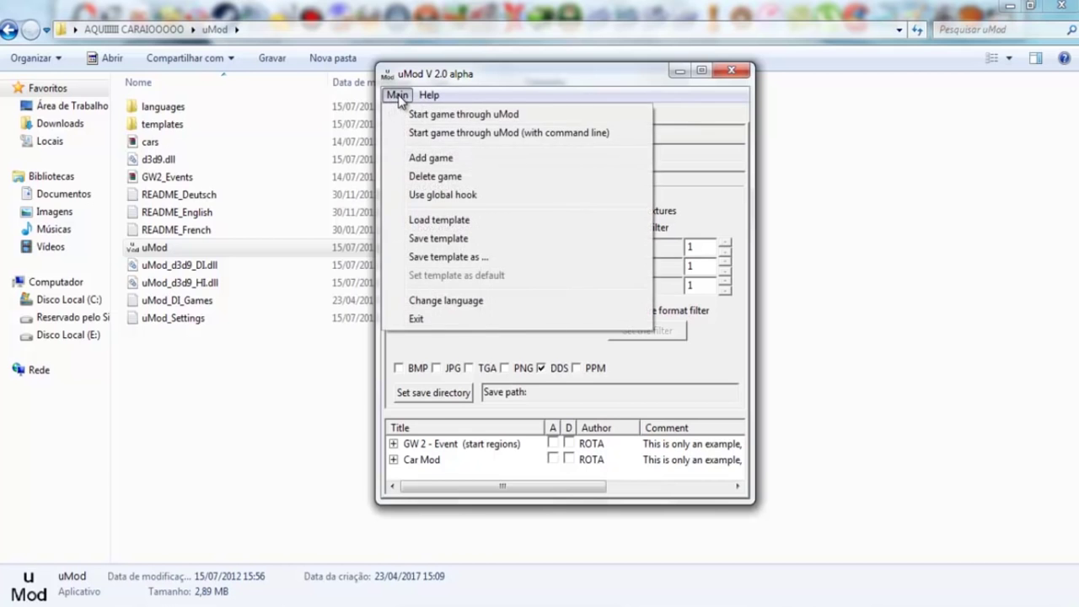
click(408, 194)
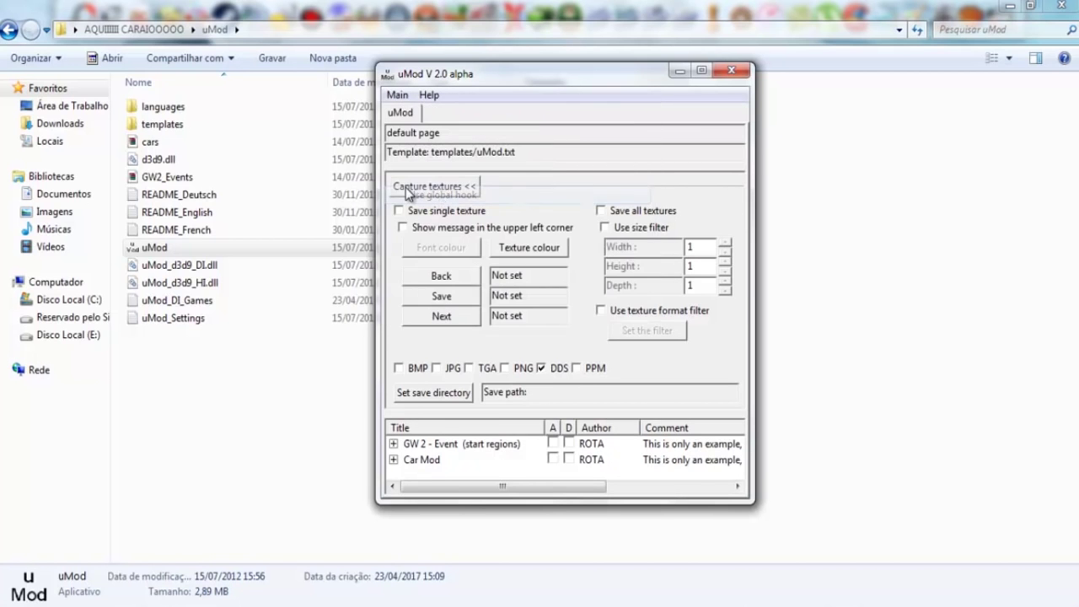
click(395, 96)
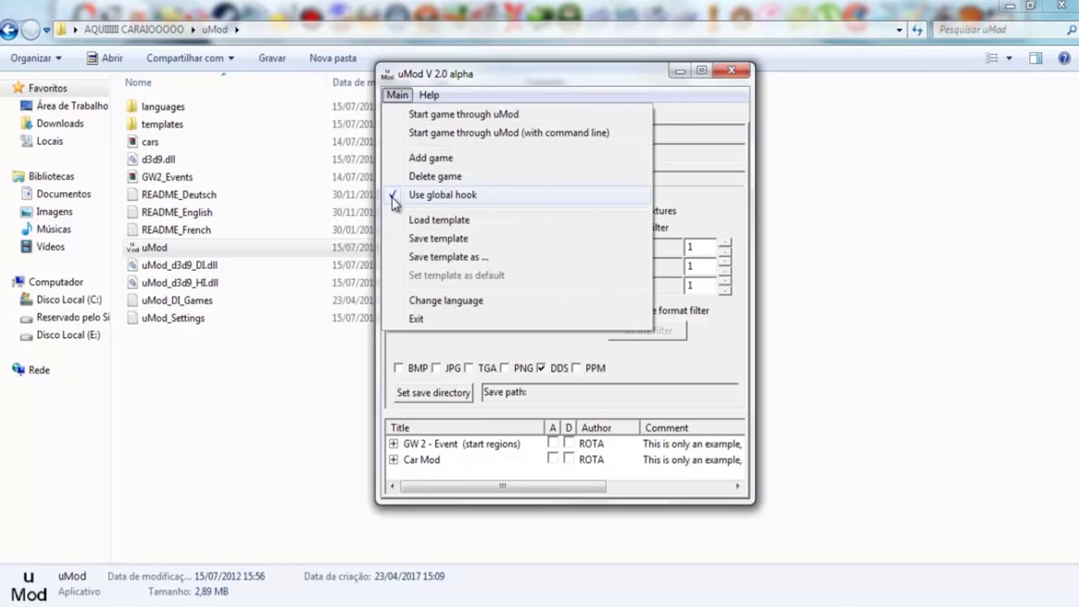
click(390, 98)
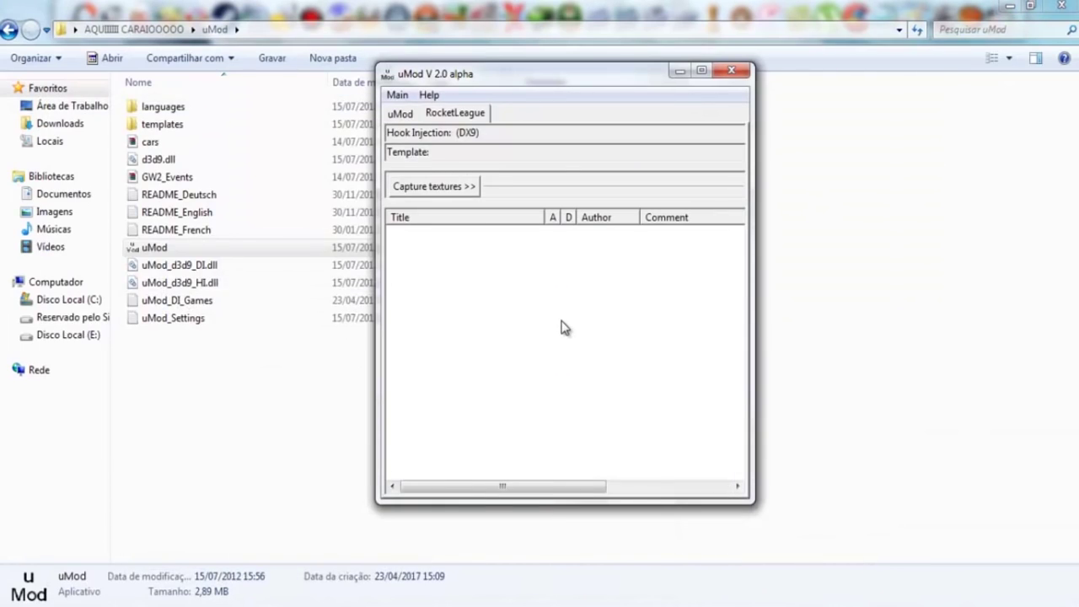
Step: Compare the default uMod page with the RocketLeague page
click(400, 113)
click(432, 118)
click(403, 113)
click(445, 116)
click(403, 115)
click(440, 113)
click(412, 112)
Step: Add the RocketLeague_W1024_H128 texture file from the desktop's Black Decal For All Cars!!! folder to uMod's RocketLeague page
click(436, 115)
right_click(497, 323)
click(519, 329)
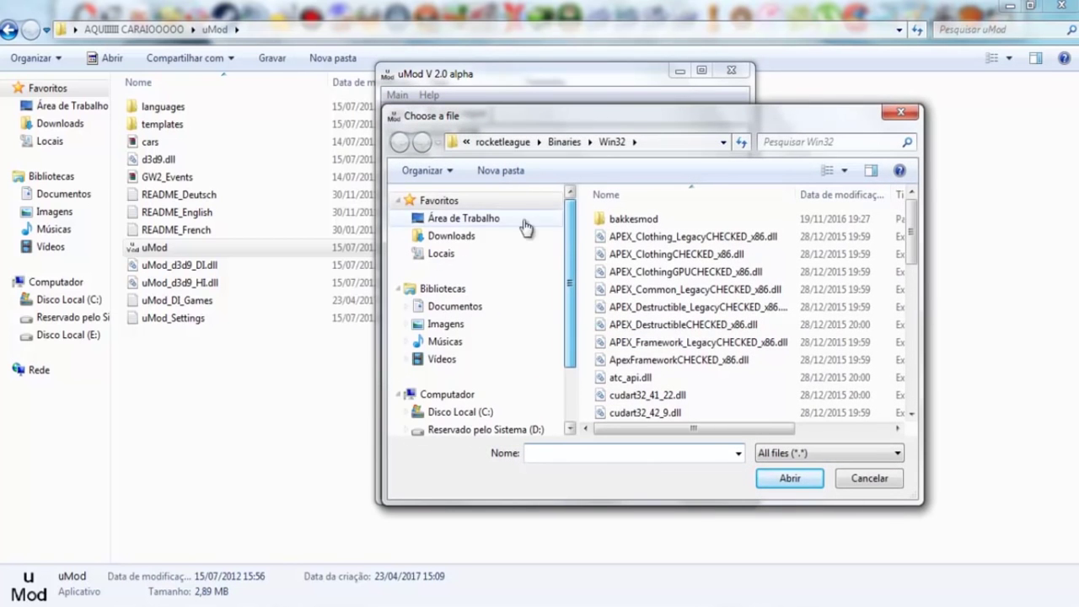
click(488, 225)
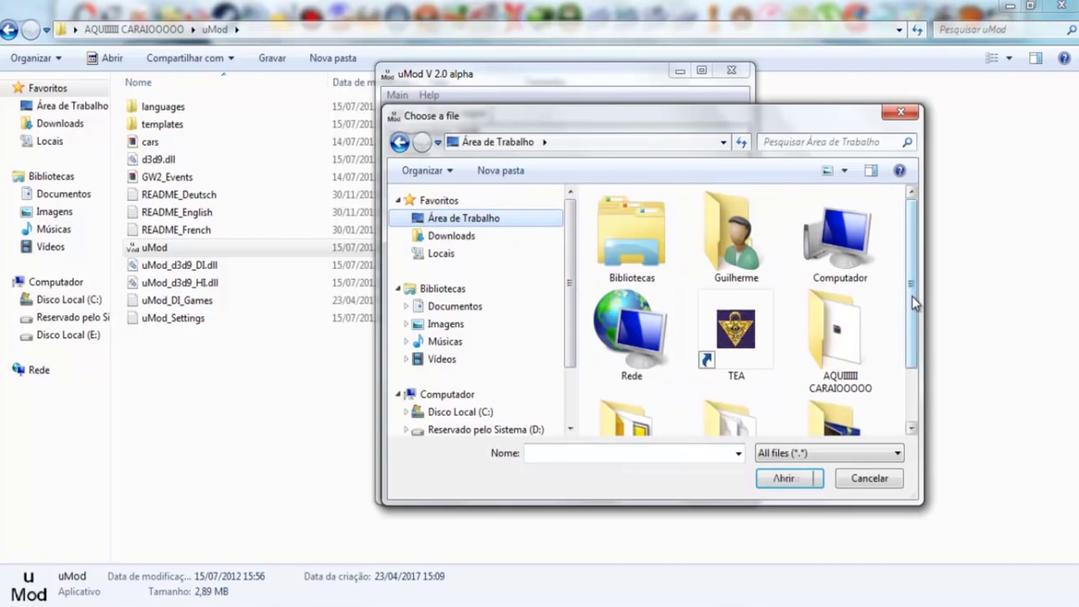
scroll(912, 295, down, 2)
double_click(867, 302)
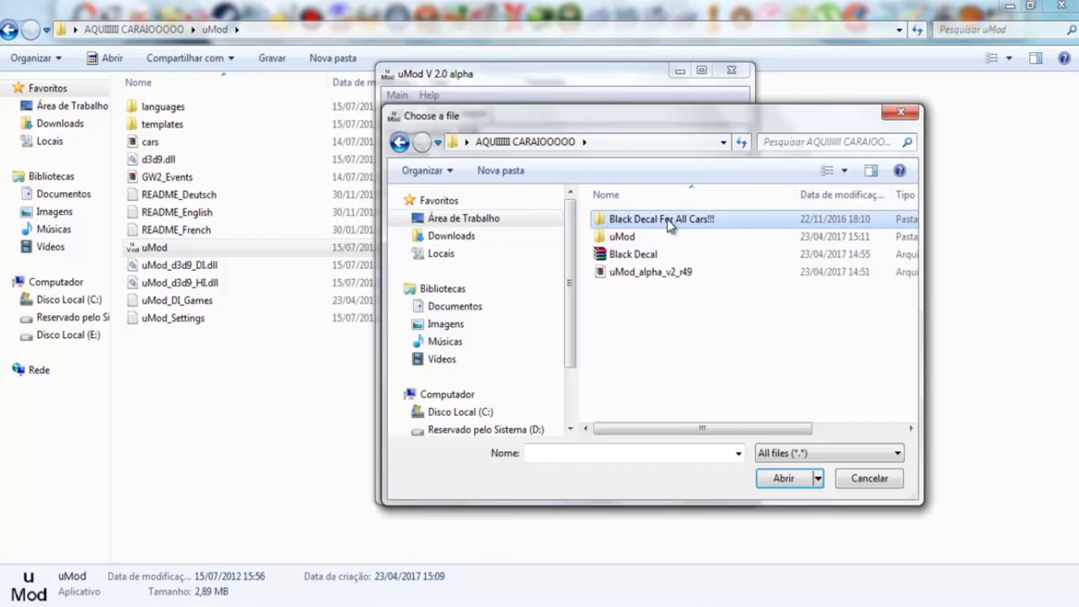
double_click(628, 219)
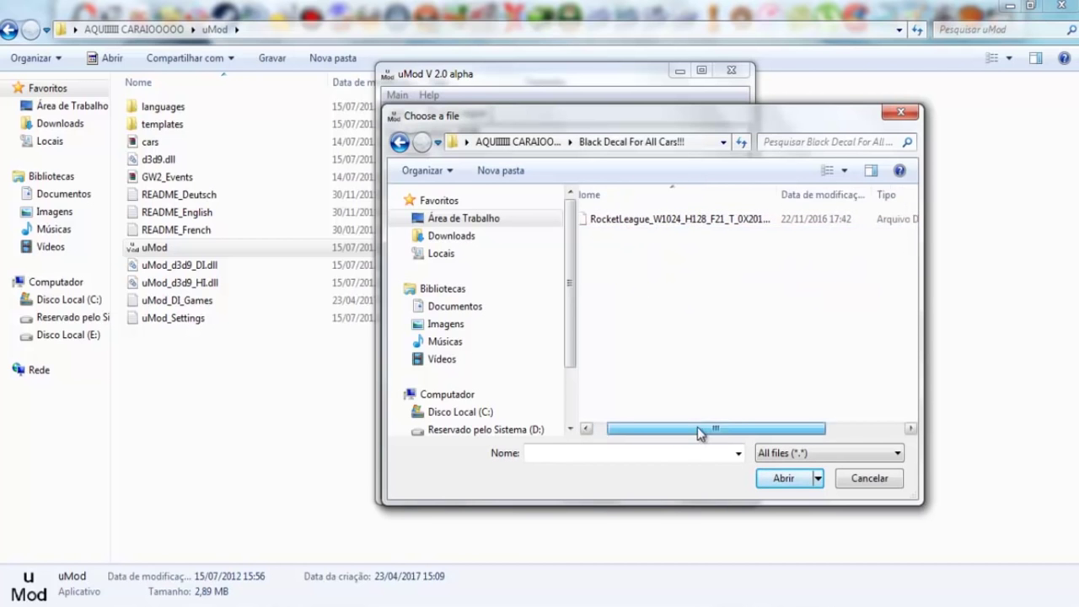
double_click(685, 223)
click(593, 328)
click(594, 329)
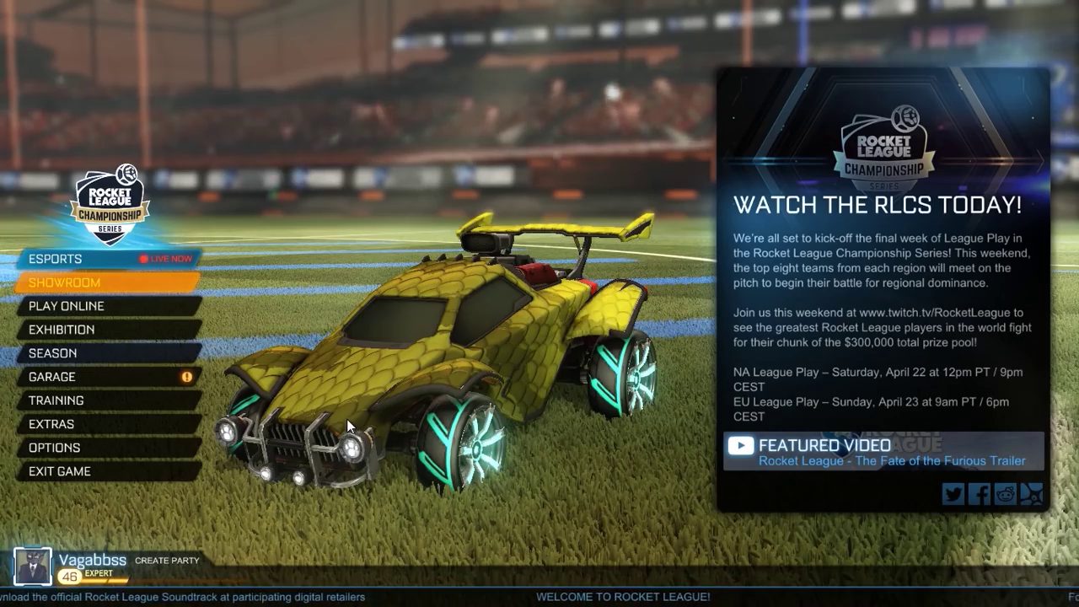
Step: Switch to Rocket League, set the Octane's decal to None in the garage's car customization, and return to the main menu
click(66, 379)
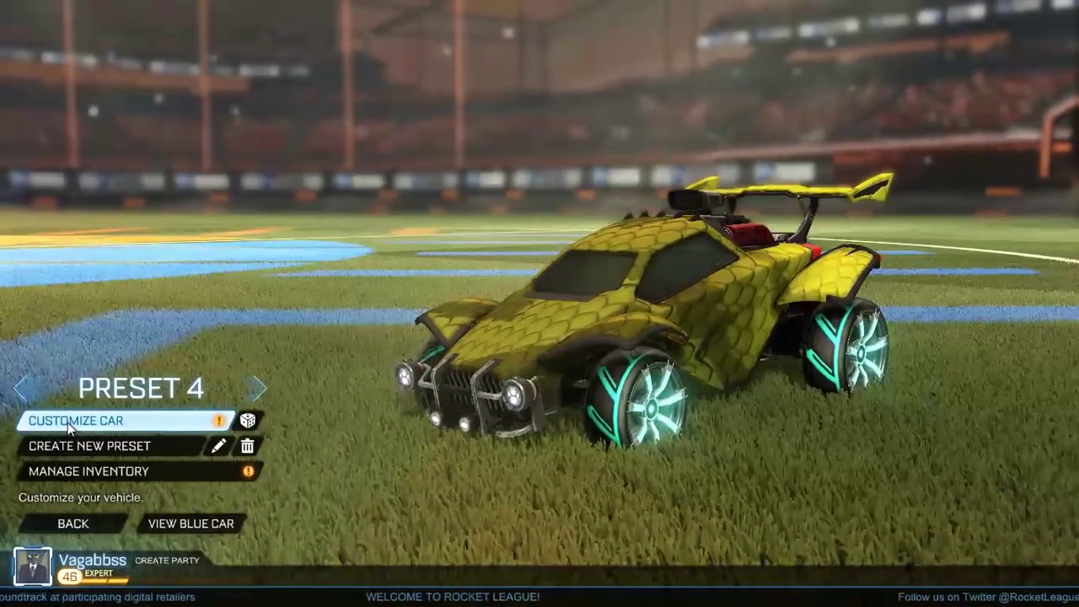
click(67, 422)
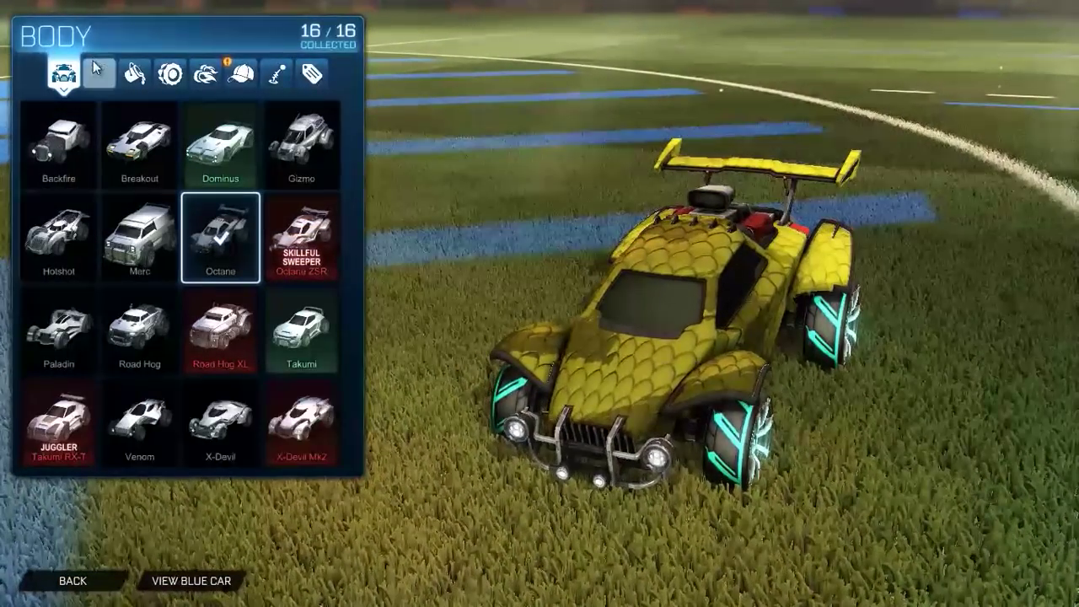
click(99, 73)
click(36, 171)
mouse_move(934, 308)
mouse_down()
mouse_move(803, 337)
mouse_move(917, 309)
mouse_up()
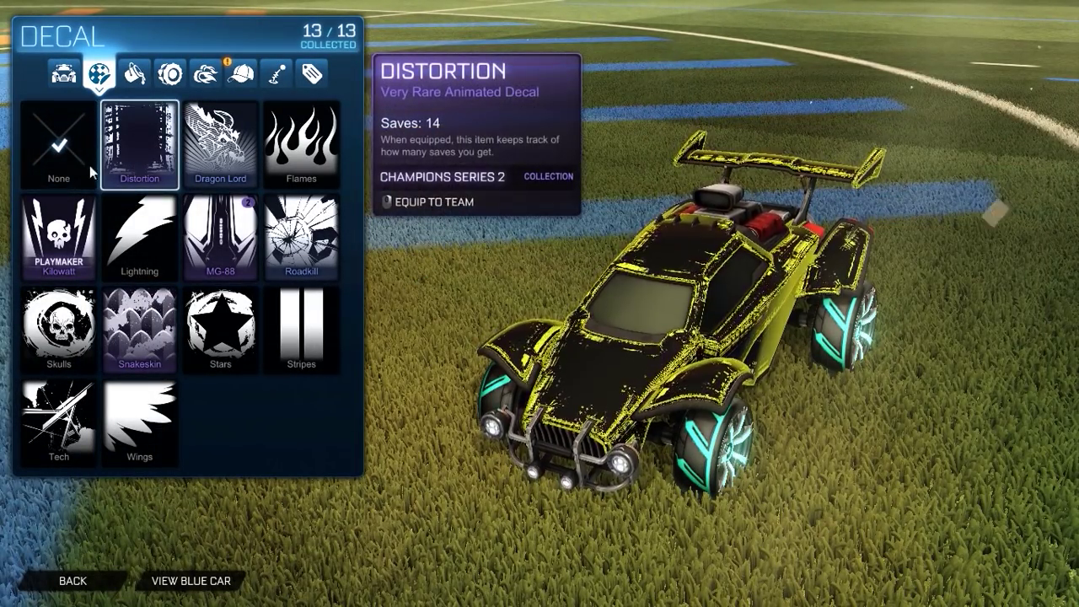
click(53, 77)
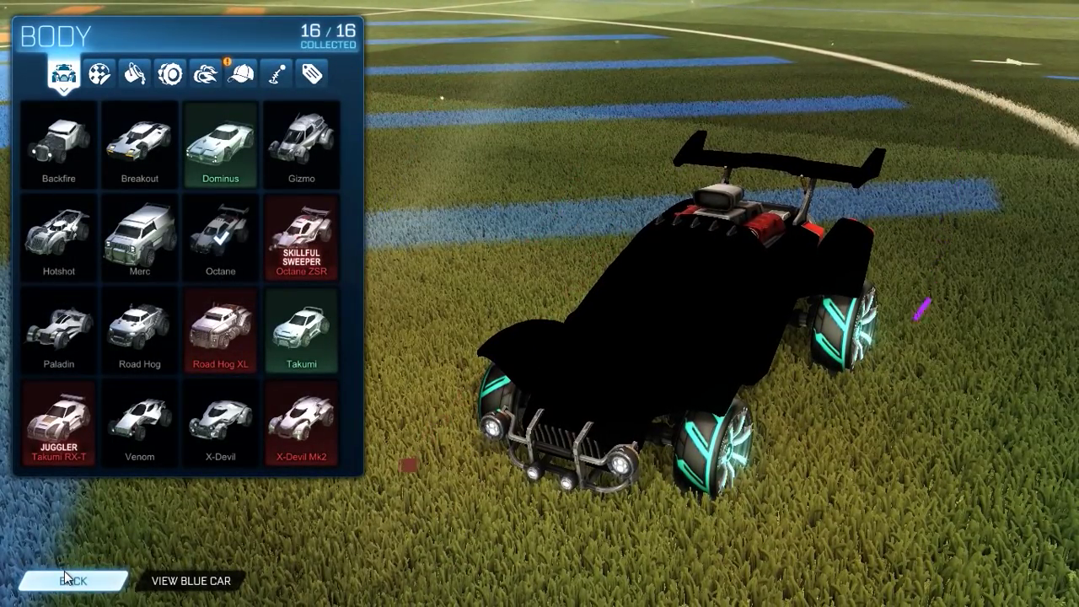
click(67, 576)
click(70, 526)
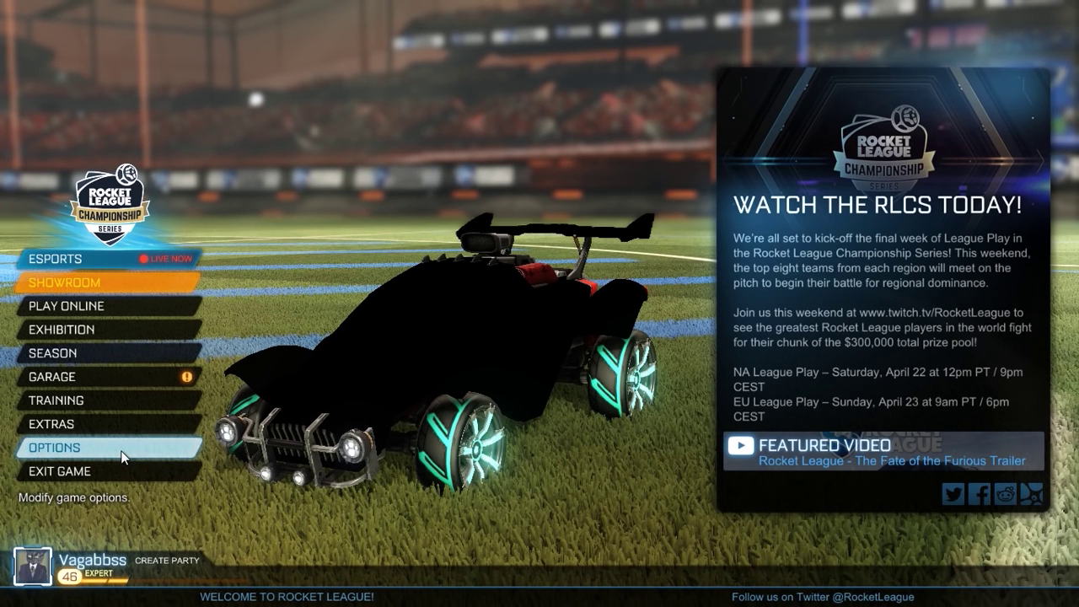
Step: Change the game's texture detail to Quality in the video options
click(122, 456)
click(602, 162)
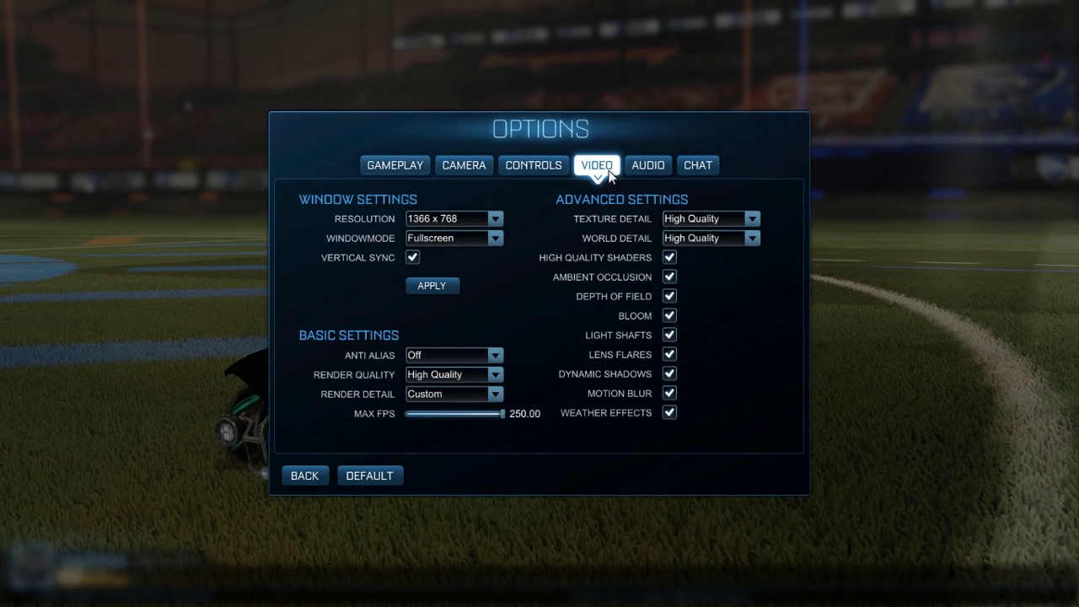
click(749, 217)
click(717, 252)
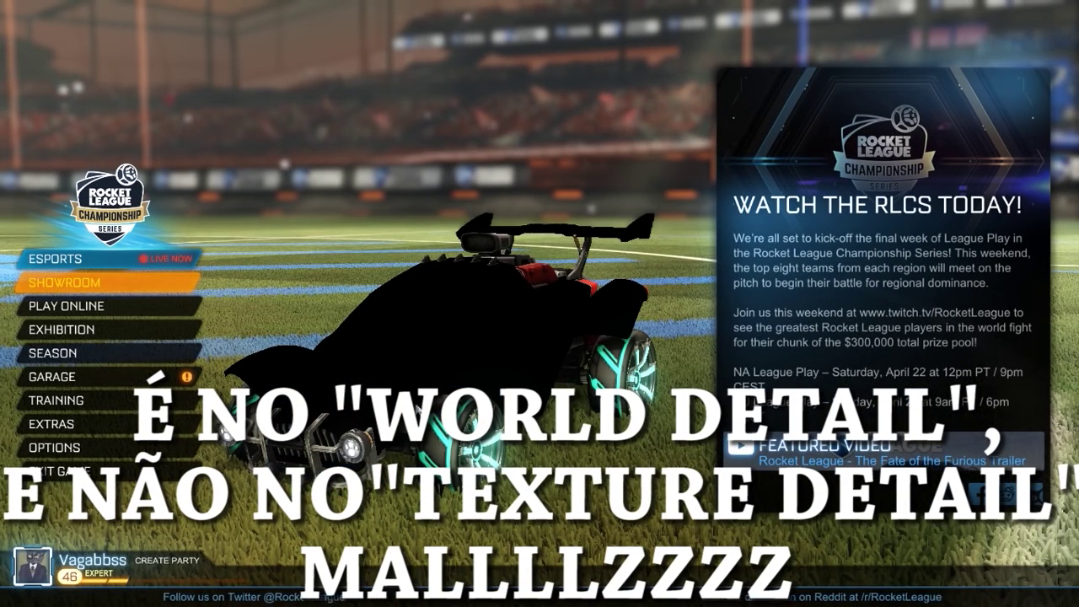
Step: Restore the texture detail to High Quality in the video options and return to the main menu
click(59, 448)
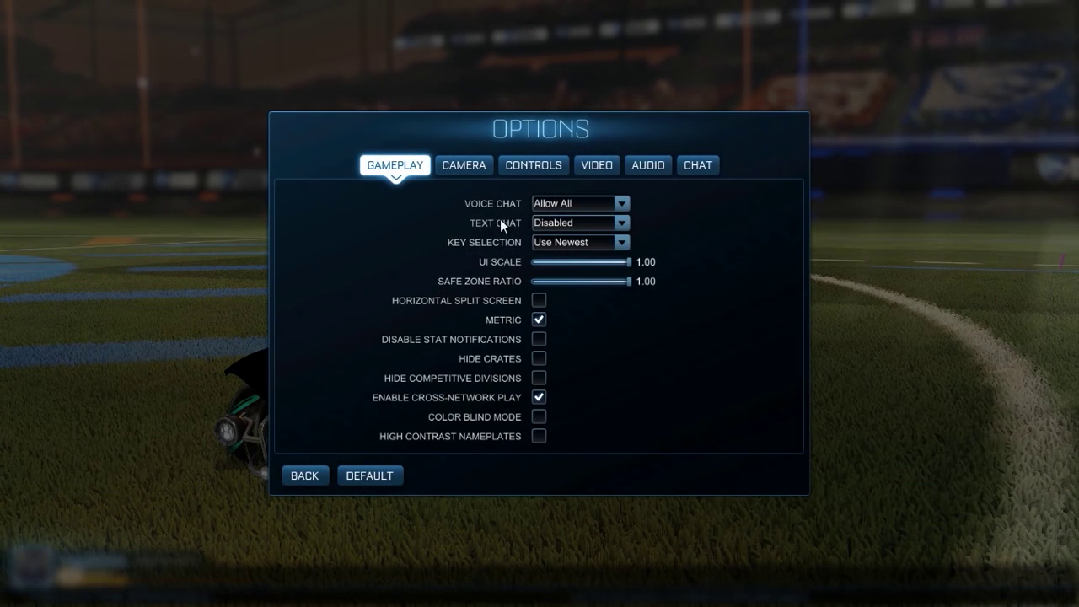
click(598, 164)
click(750, 219)
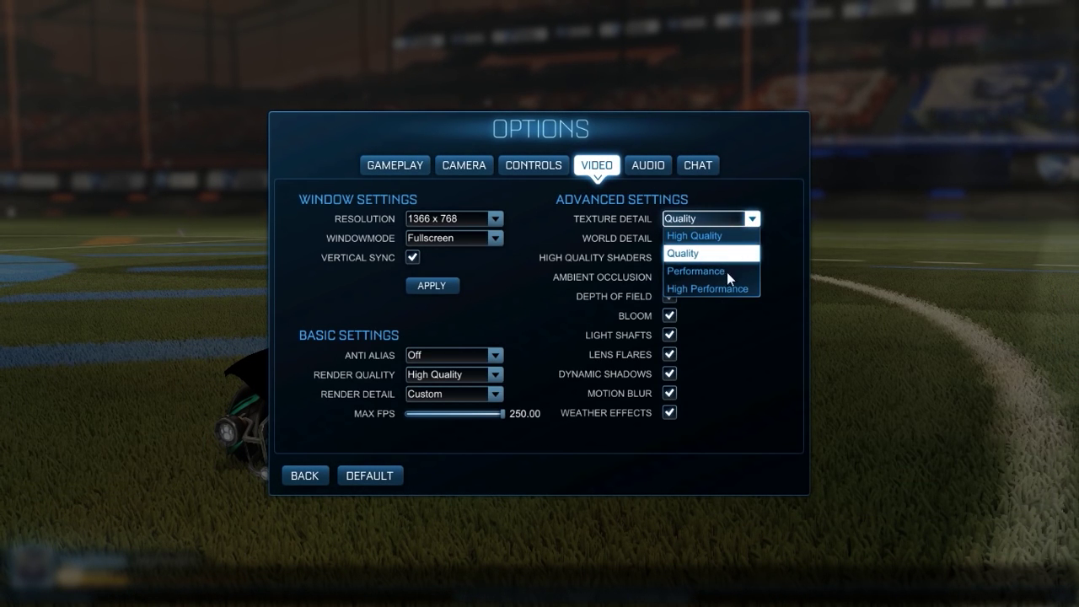
click(694, 235)
click(325, 470)
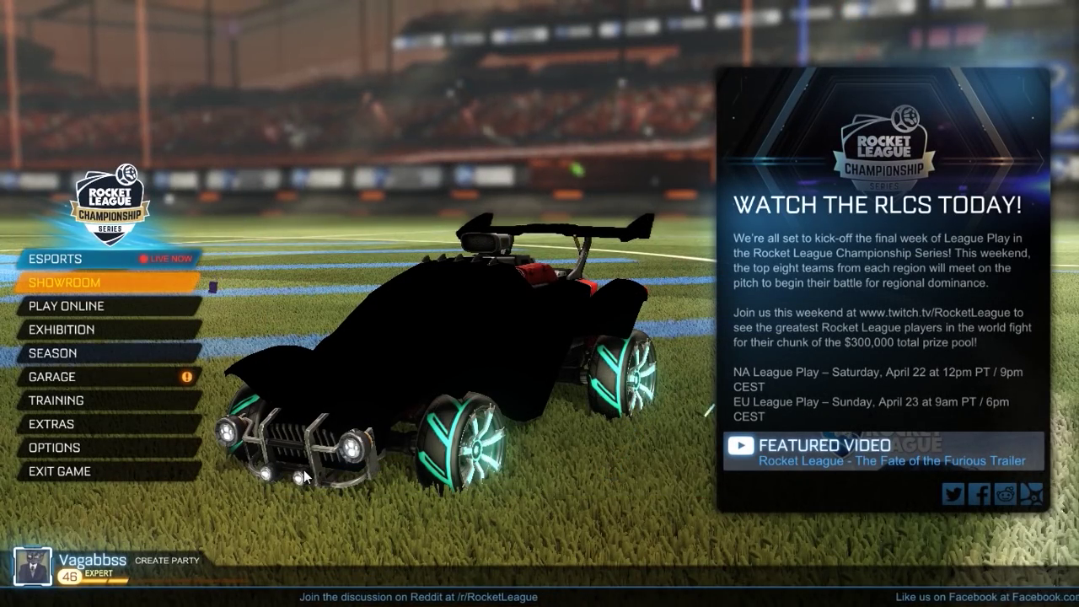